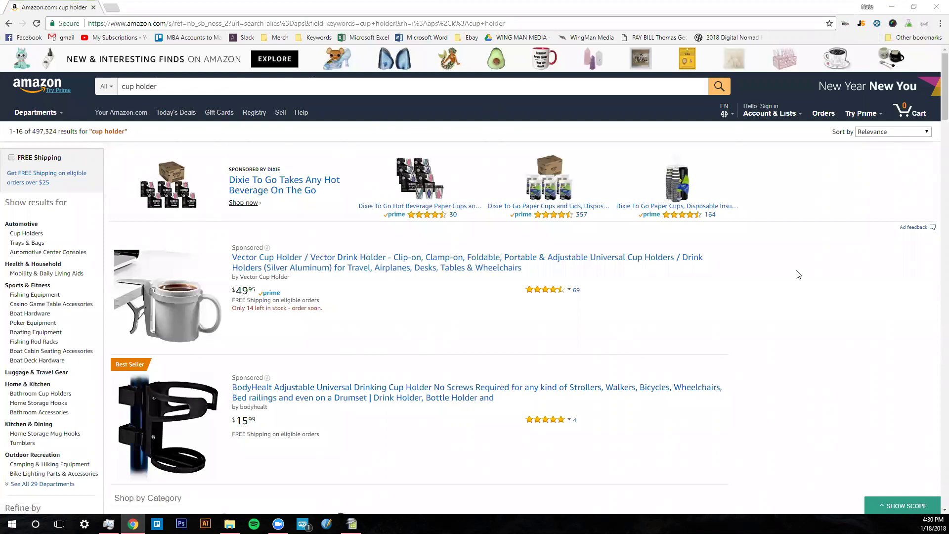
# Step: Run the Jungle Scout extension on the cup holder search results and review the Reviews and Rank columns
pyautogui.click(860, 25)
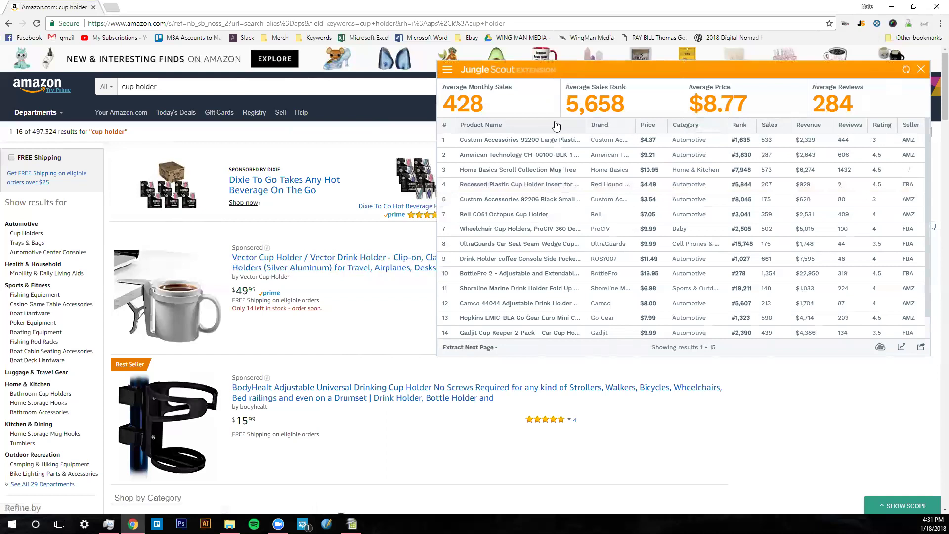
pyautogui.moveTo(848, 128)
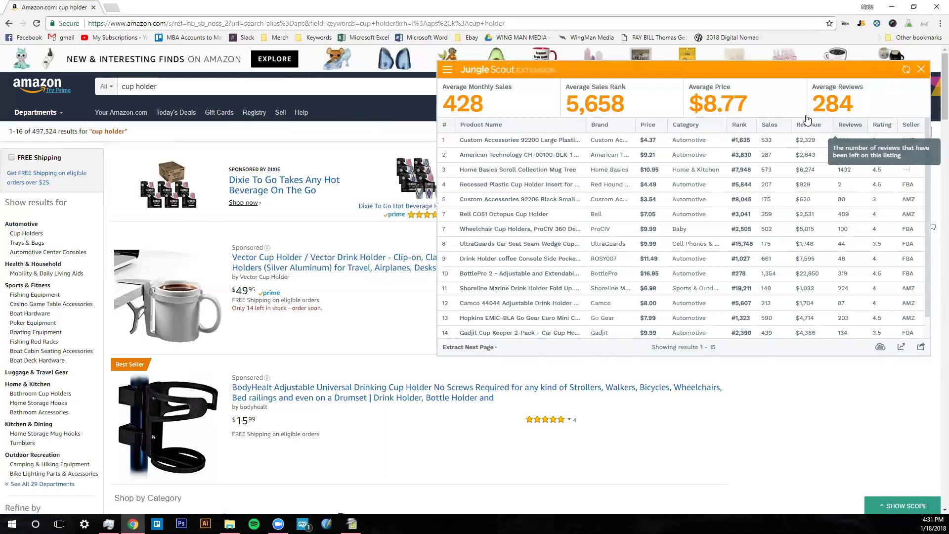
pyautogui.moveTo(746, 127)
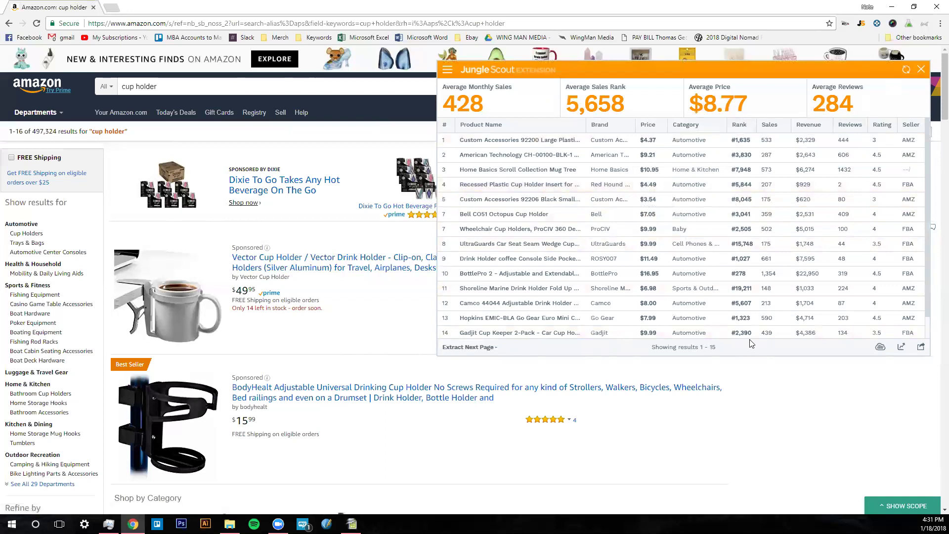
# Step: Generate the product word cloud for the cup holder results and download it as a CSV file
pyautogui.click(881, 349)
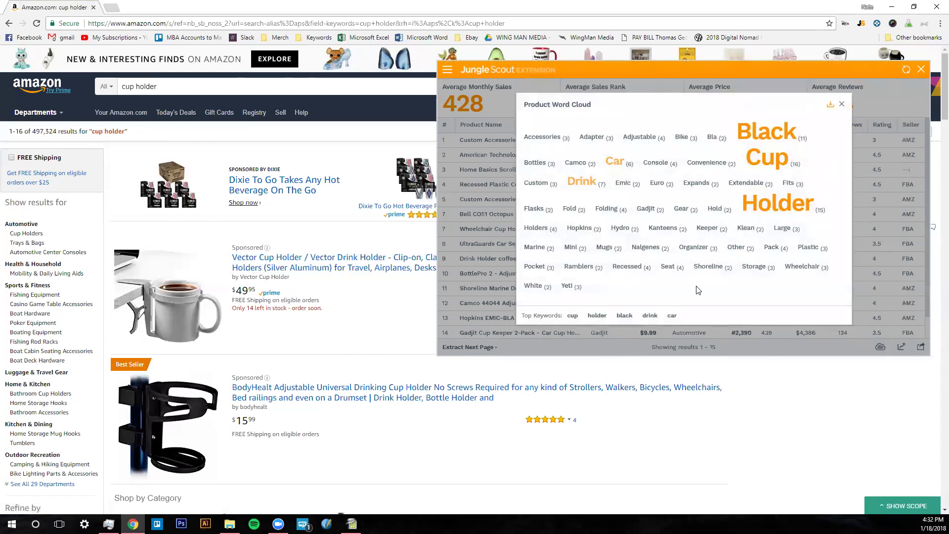
pyautogui.click(830, 106)
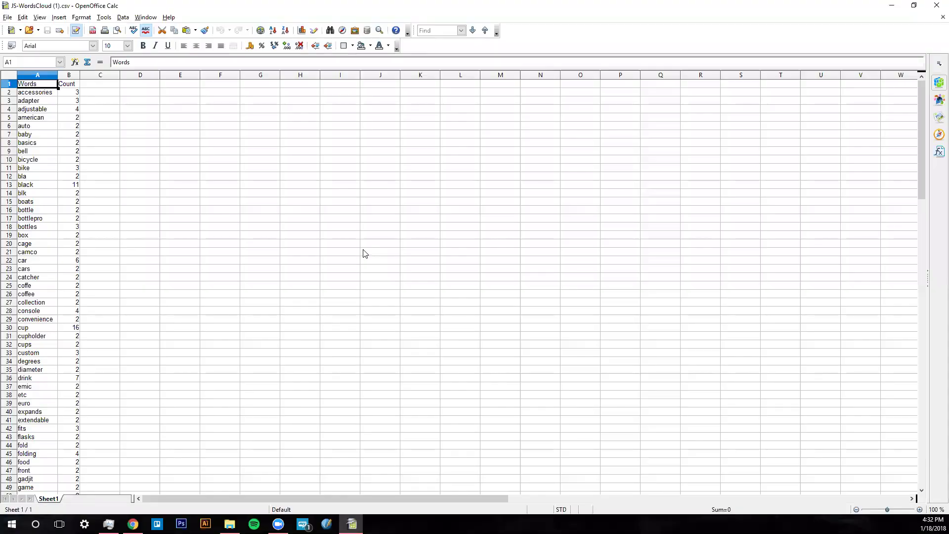
# Step: Sort the Words and Count columns of the word cloud spreadsheet by count in descending order
pyautogui.click(37, 75)
pyautogui.keyDown('shift'); pyautogui.click(69, 77); pyautogui.keyUp('shift')
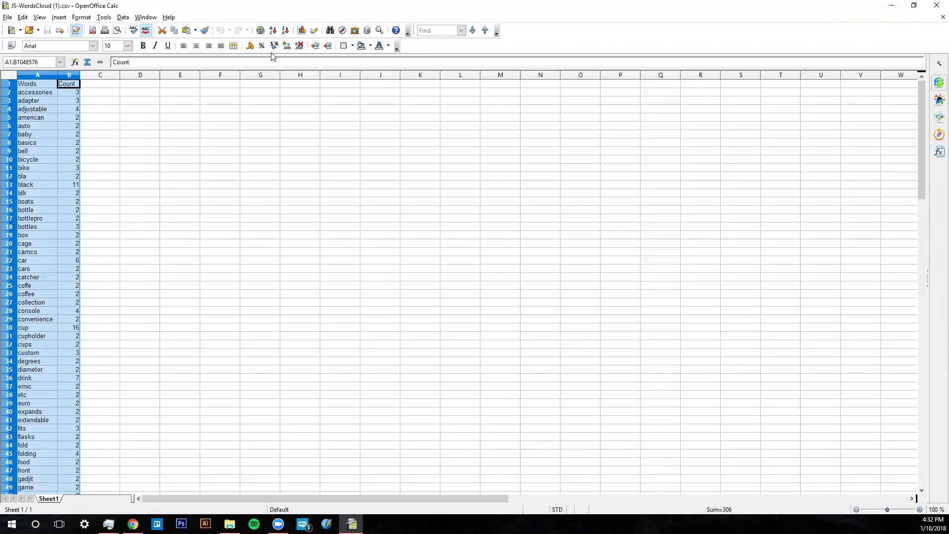
pyautogui.click(286, 31)
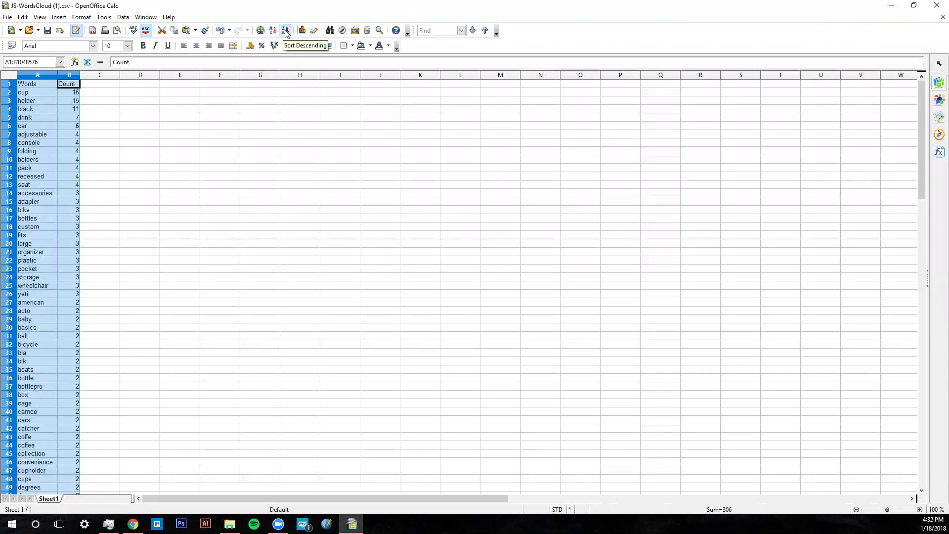
pyautogui.click(213, 236)
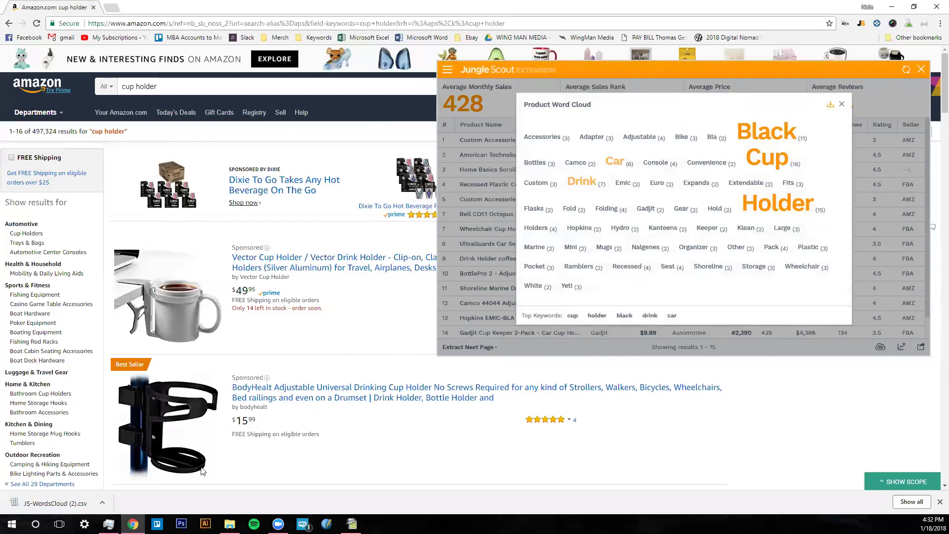
# Step: Switch back to Chrome, close the Product Word Cloud, and open the Google Trends report for cup holder
pyautogui.click(132, 524)
pyautogui.click(841, 104)
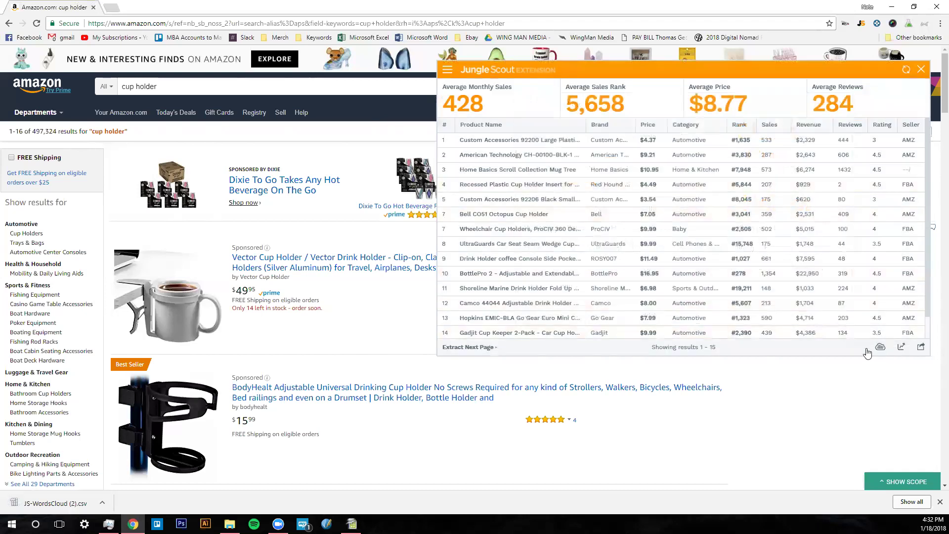
pyautogui.click(902, 348)
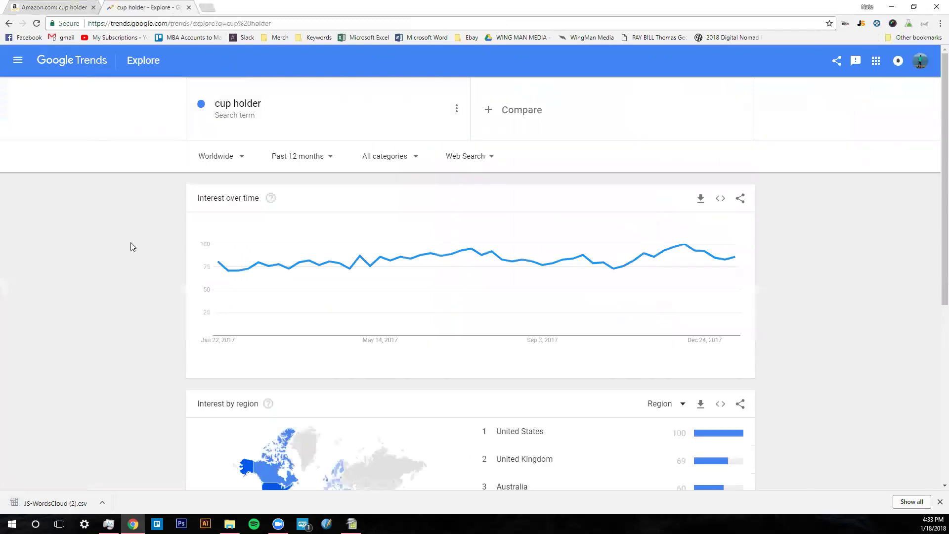
# Step: Examine the cup holder trends report, covering interest over time, interest by region, related topics and related queries
pyautogui.scroll(-1, 137, 242)
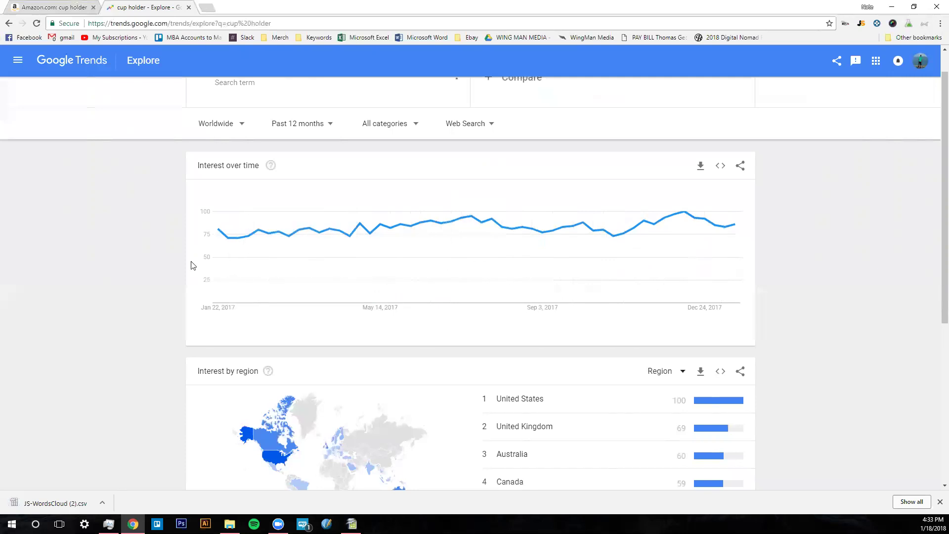
pyautogui.scroll(-1, 164, 251)
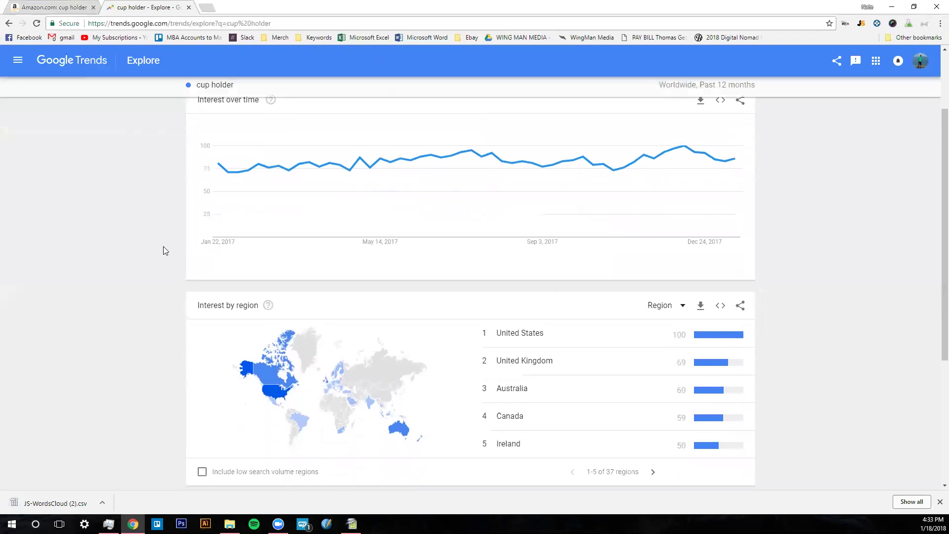
pyautogui.moveTo(272, 205)
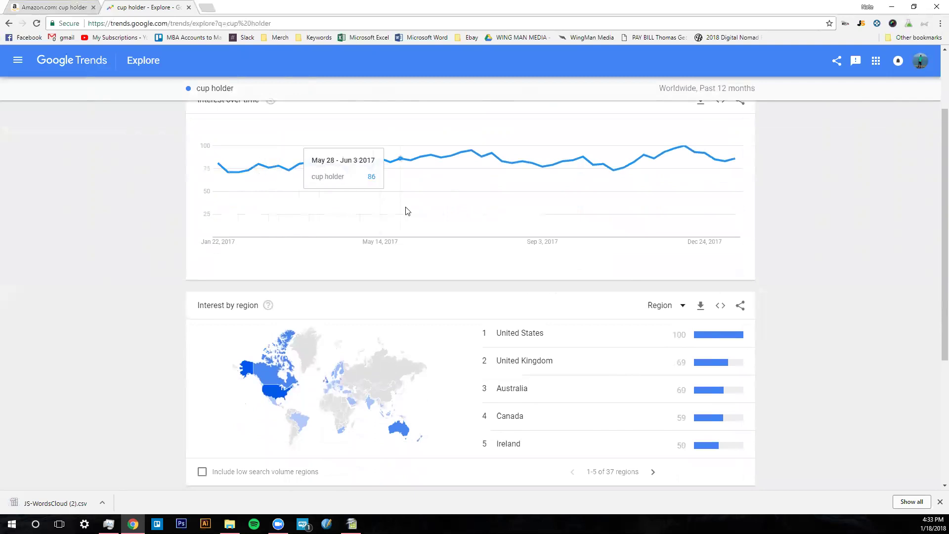
pyautogui.scroll(-1, 395, 211)
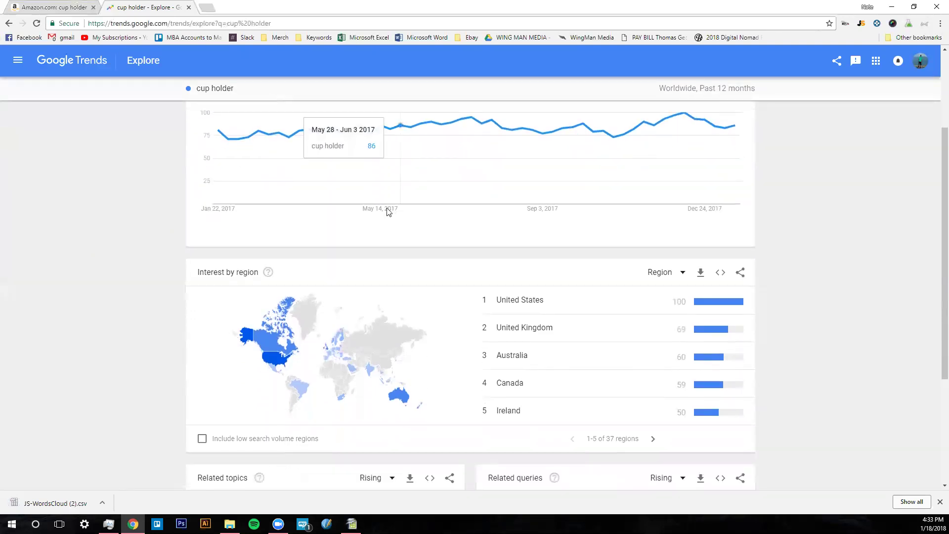
pyautogui.scroll(1, 133, 205)
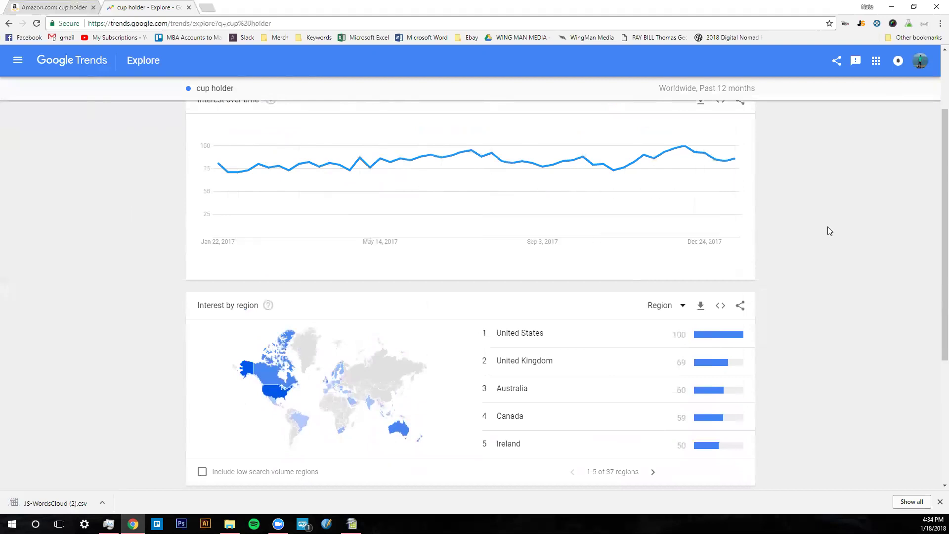
pyautogui.scroll(-1, 824, 236)
pyautogui.scroll(2, 822, 241)
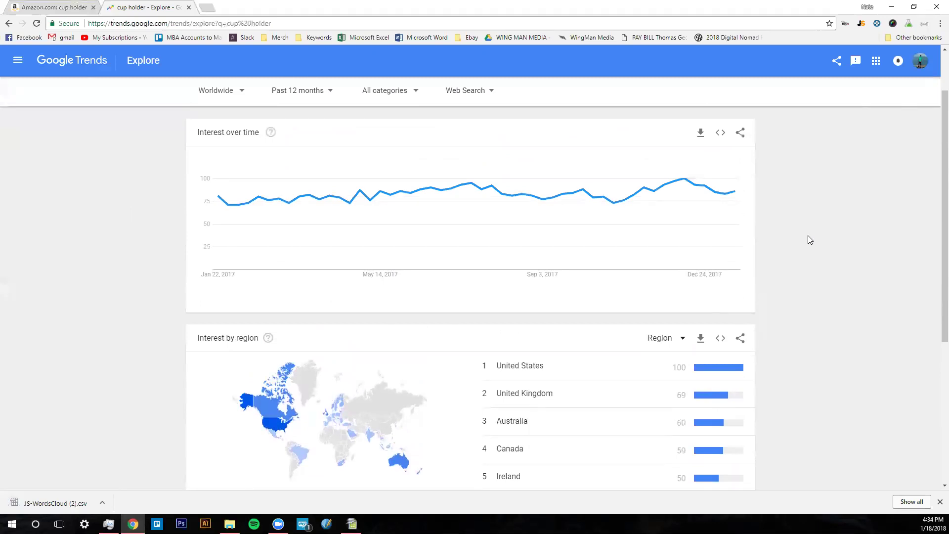
pyautogui.scroll(-2, 804, 239)
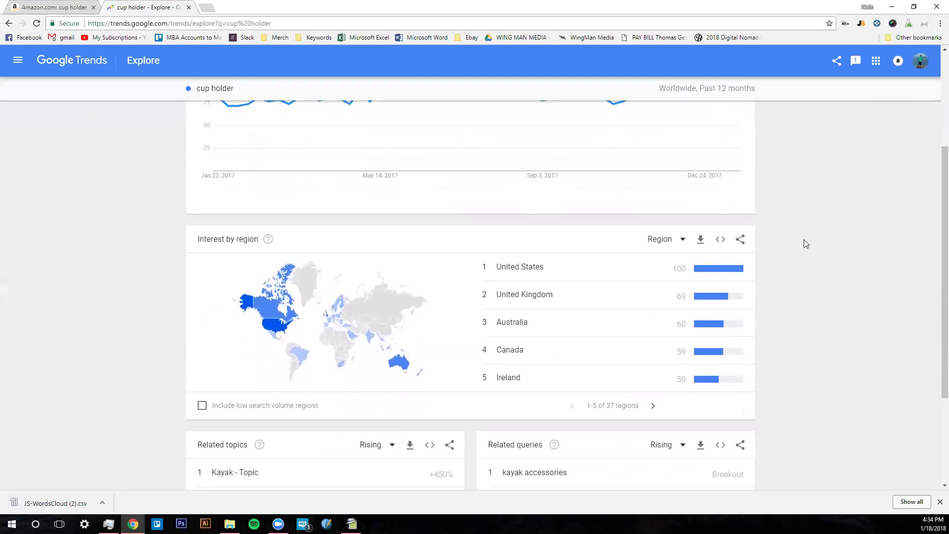
pyautogui.scroll(-2, 806, 243)
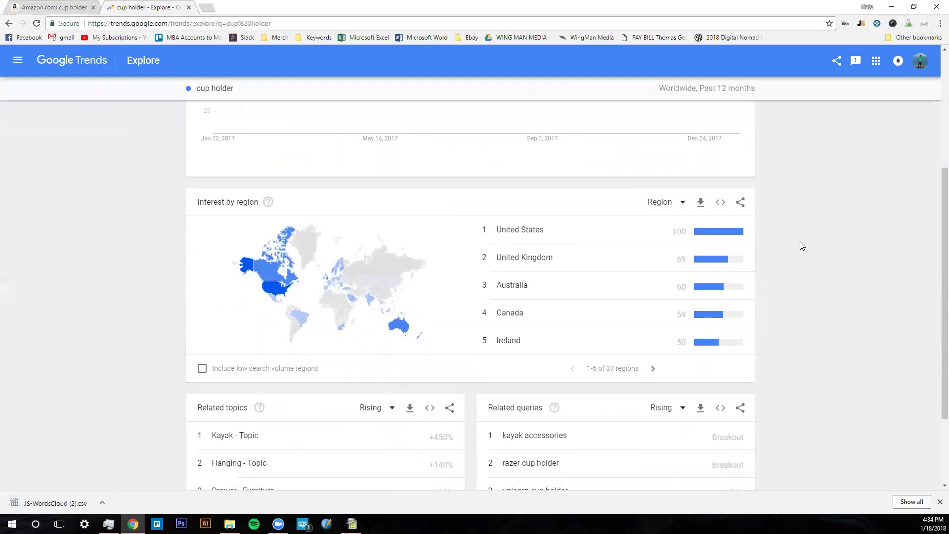
pyautogui.scroll(-2, 801, 246)
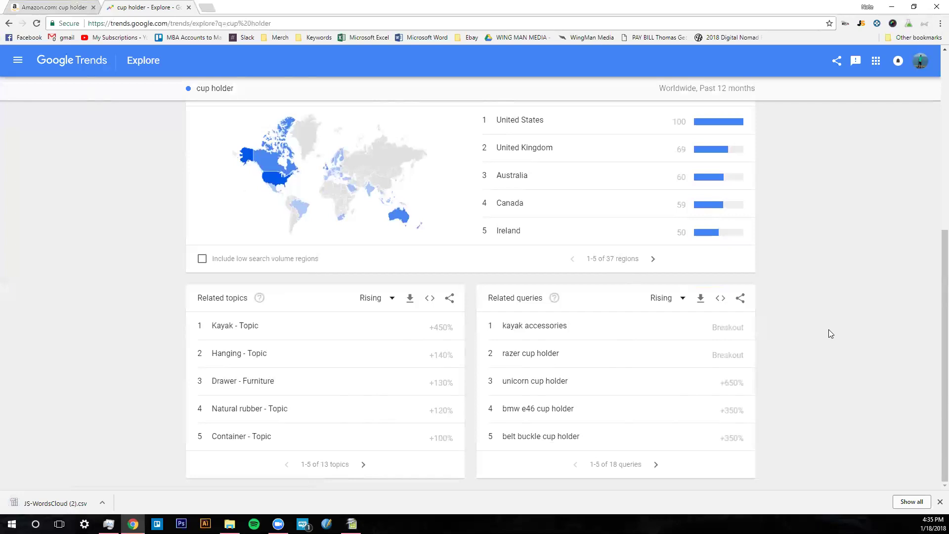
pyautogui.scroll(2, 804, 327)
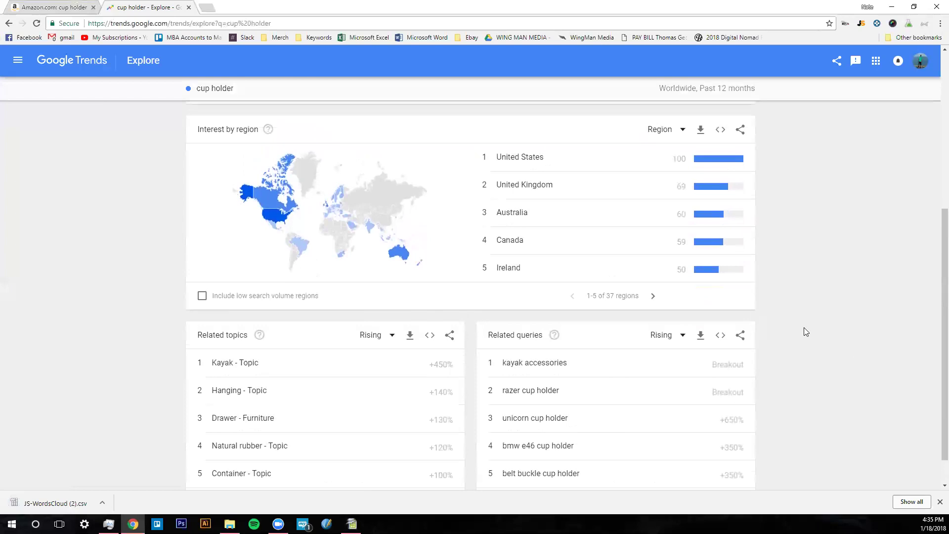
pyautogui.scroll(3, 806, 331)
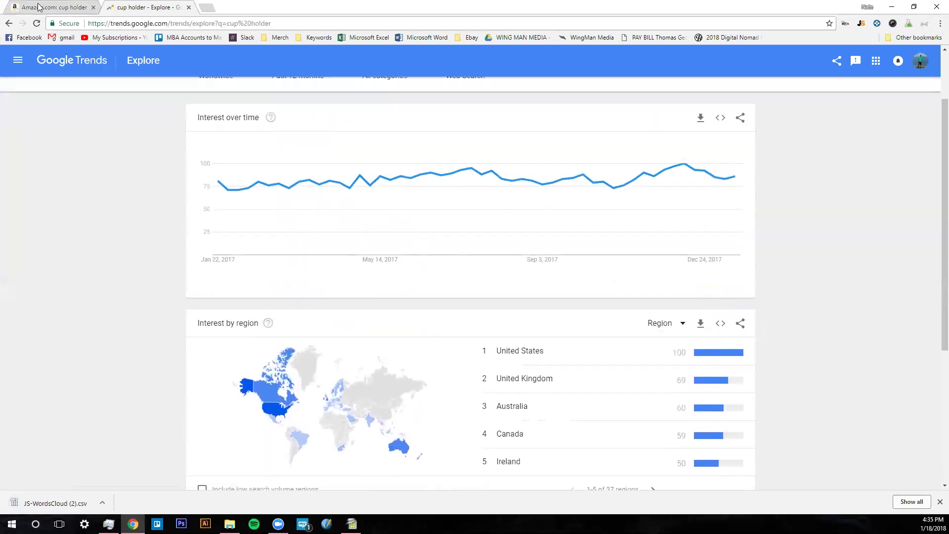
# Step: Return to the Amazon cup holder results and look through the first page of listings down to its page links
pyautogui.hotkey('ctrl', 'shift', 'Tab')
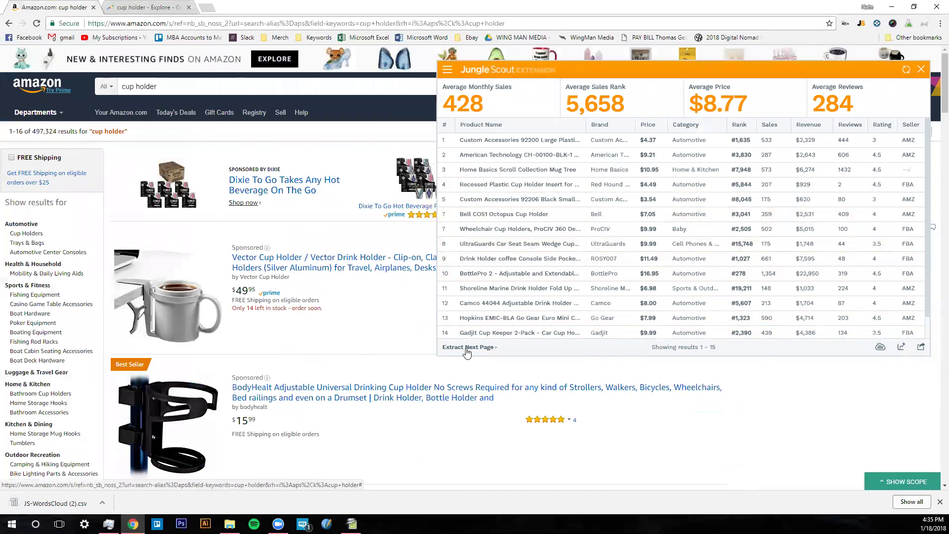
pyautogui.scroll(-7, 600, 399)
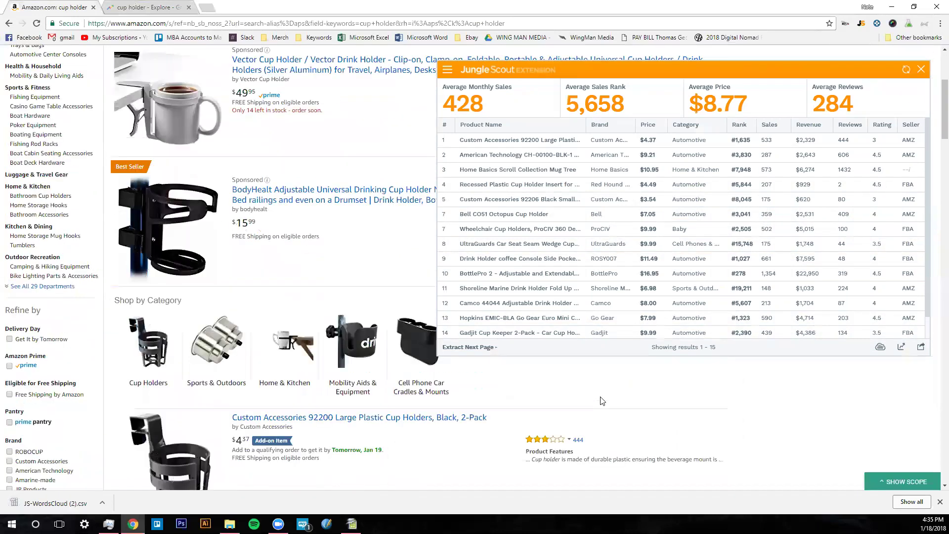
pyautogui.scroll(-18, 602, 400)
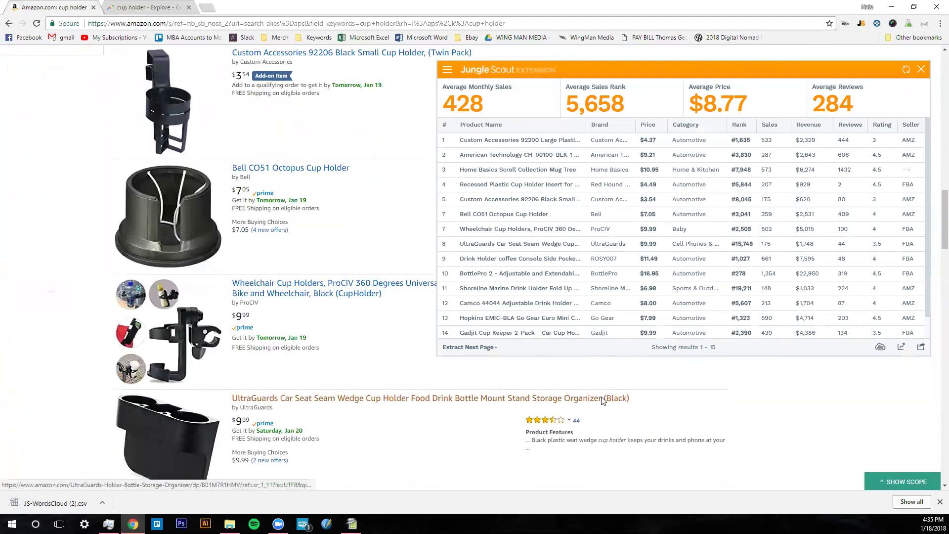
pyautogui.scroll(-10, 602, 400)
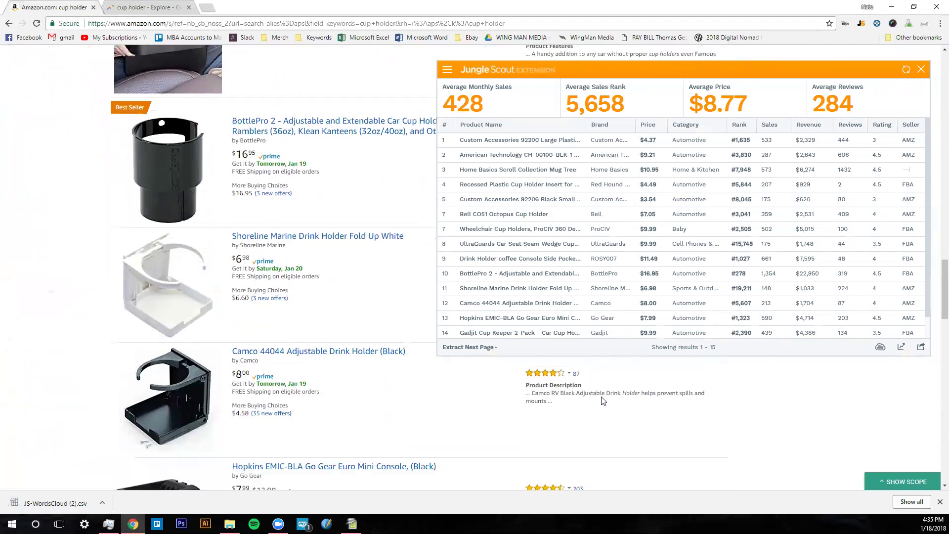
pyautogui.scroll(-8, 602, 400)
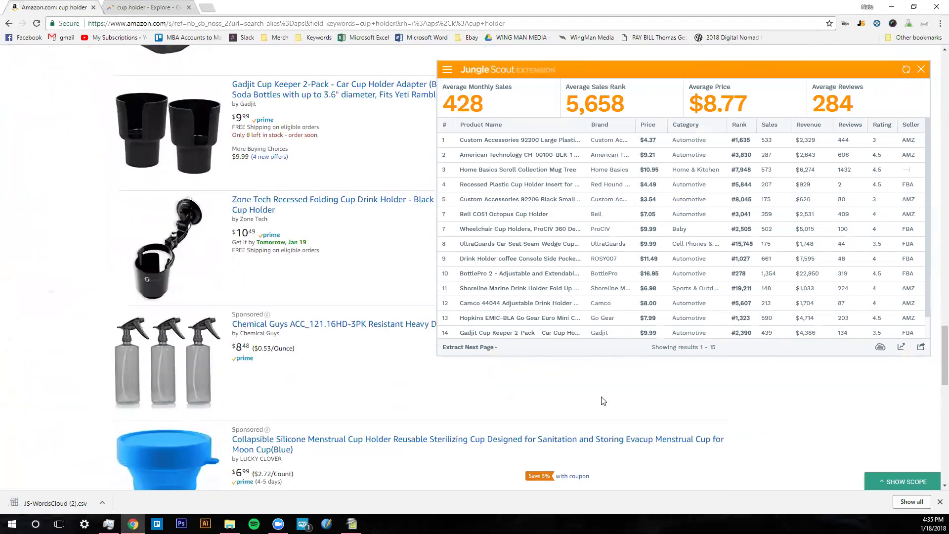
pyautogui.scroll(-2, 602, 400)
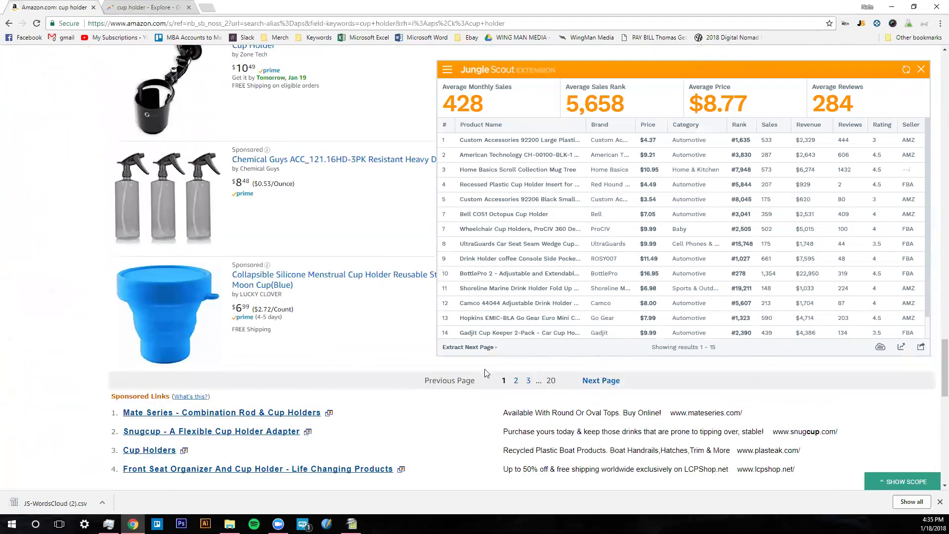
pyautogui.scroll(18, 348, 332)
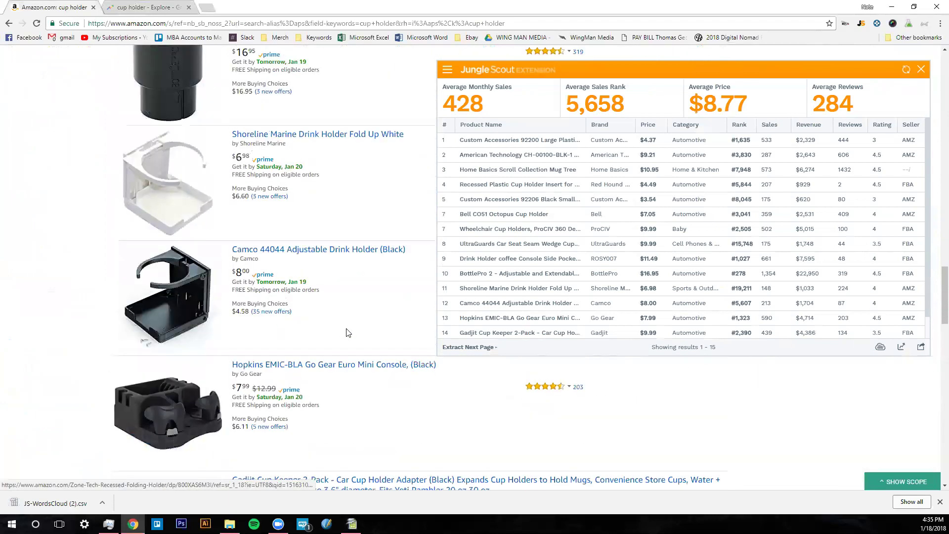
pyautogui.scroll(15, 347, 332)
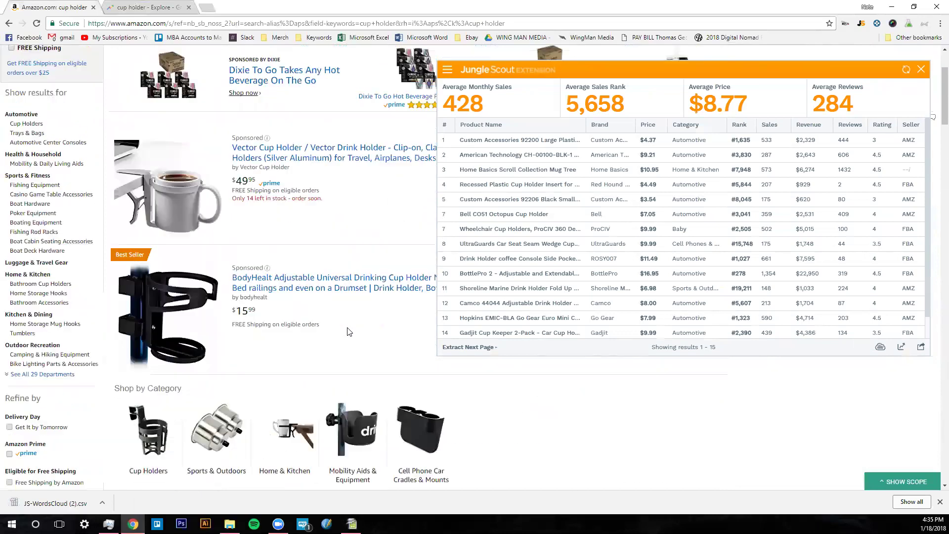
pyautogui.moveTo(38, 118)
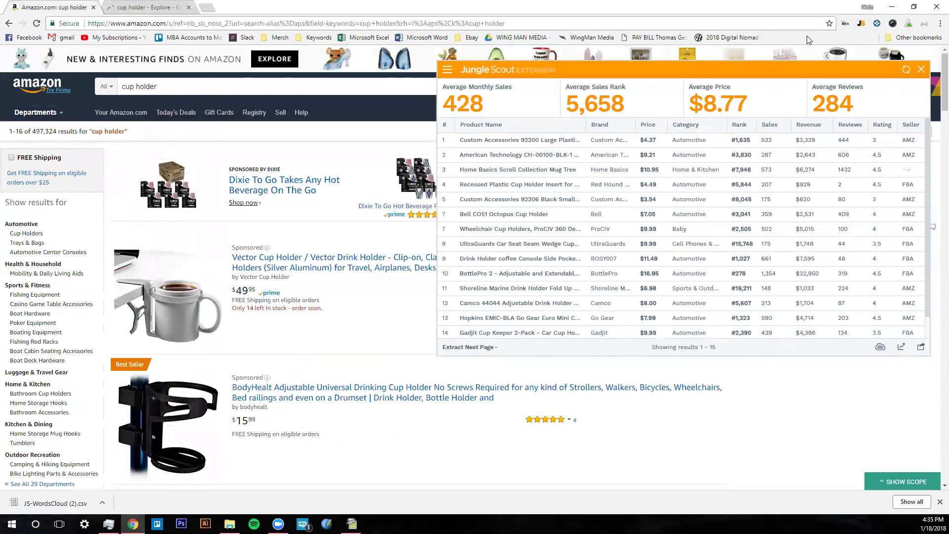
# Step: Close the Jungle Scout window and the downloads bar, and show the Scope analysis for cup holder
pyautogui.click(920, 69)
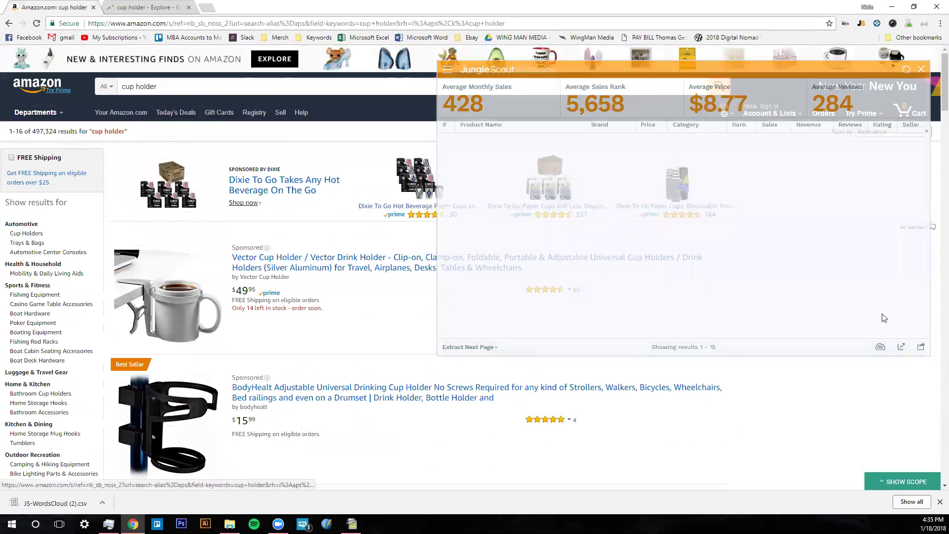
pyautogui.click(939, 502)
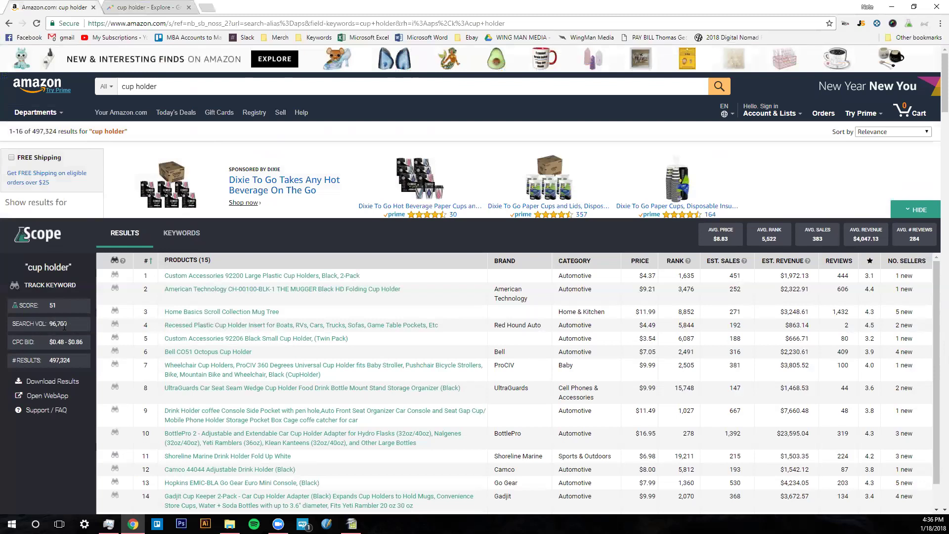
pyautogui.moveTo(32, 327)
# Step: Open the hydro flask search from Scope's related keywords for cup holder, and hide the Scope panel
pyautogui.click(180, 232)
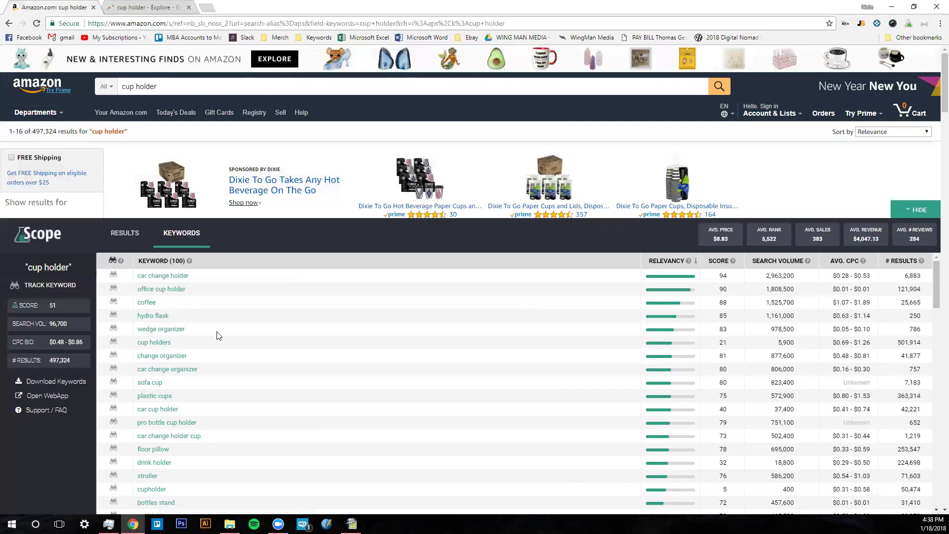
pyautogui.click(144, 316)
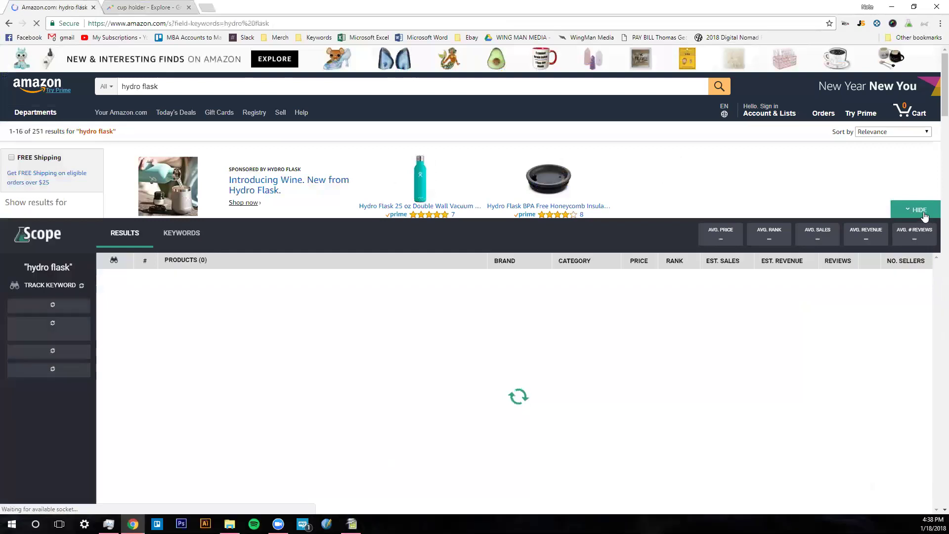
pyautogui.click(911, 213)
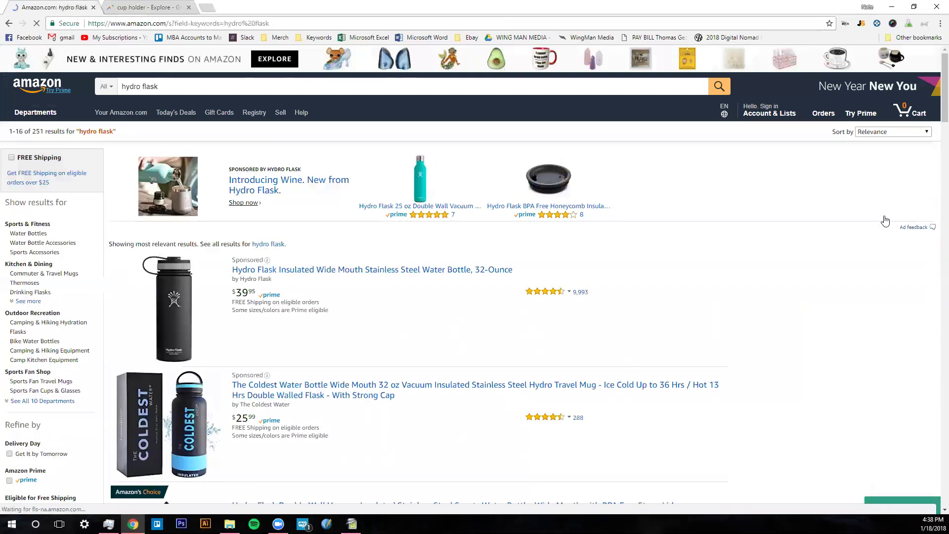
# Step: Look through the hydro flask listings on the first results page and show the Scope panel for that search
pyautogui.scroll(-2, 346, 346)
pyautogui.scroll(-5, 346, 347)
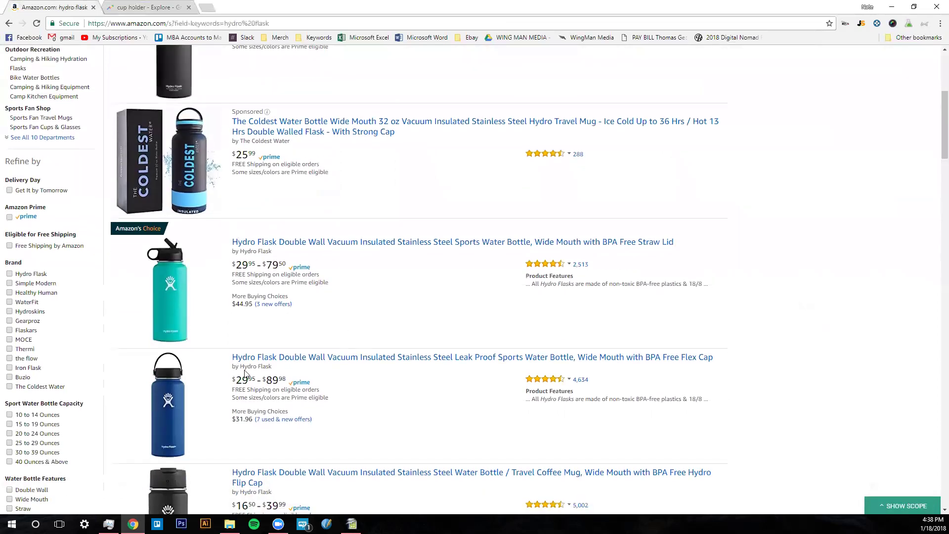
pyautogui.scroll(-5, 318, 374)
pyautogui.scroll(-9, 318, 374)
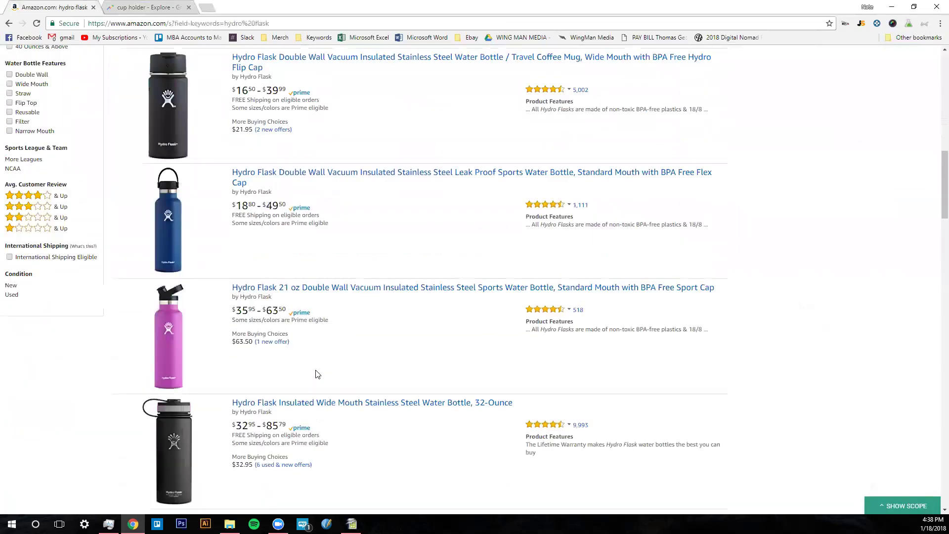
pyautogui.scroll(-10, 315, 366)
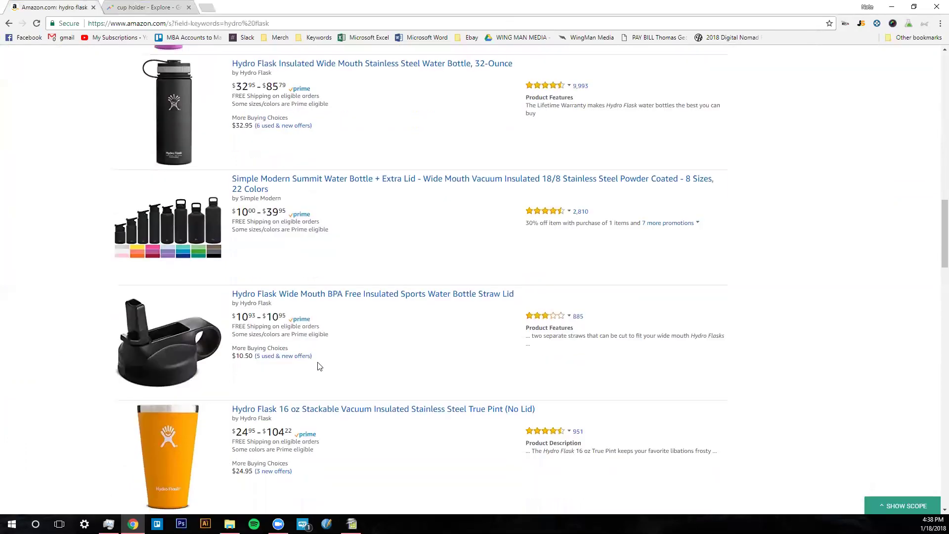
pyautogui.scroll(19, 485, 235)
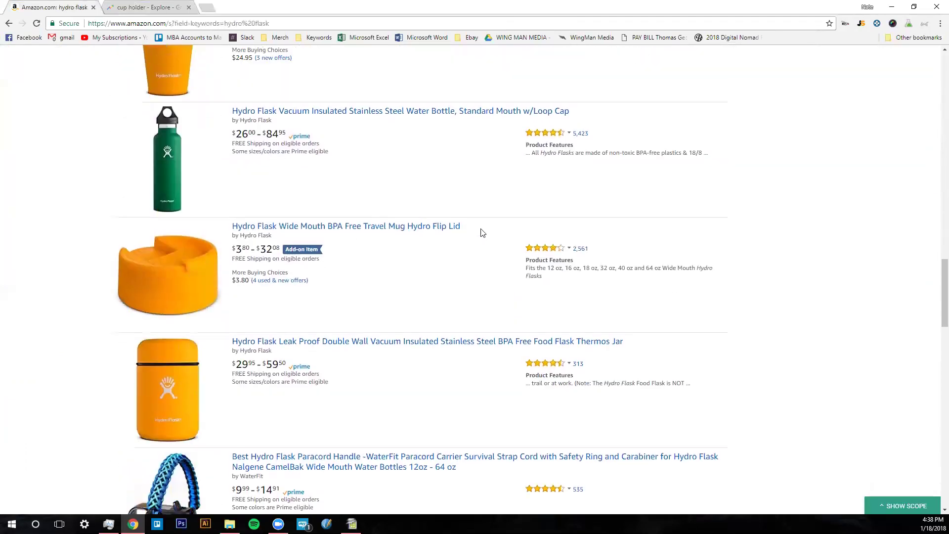
pyautogui.scroll(6, 482, 224)
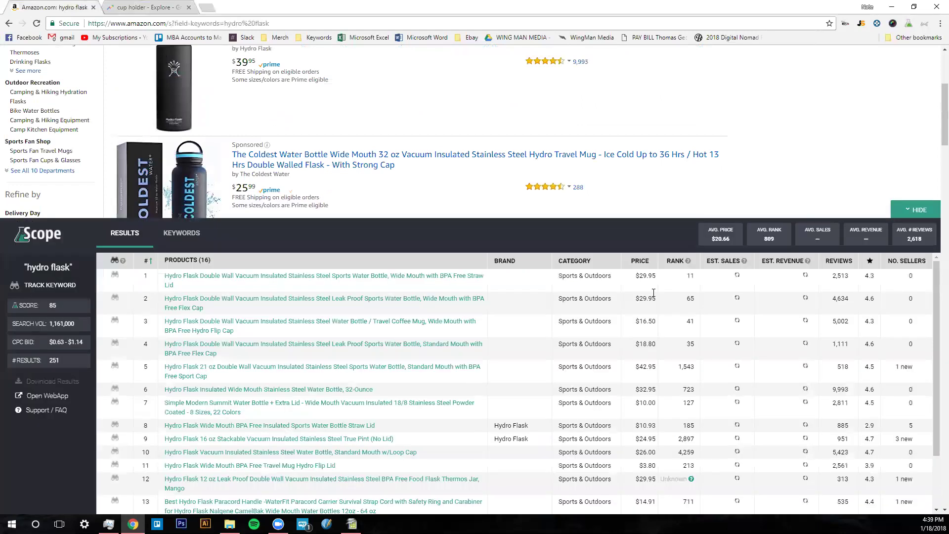
# Step: Check Scope's related keywords for hydro flask, and return to the related keywords for the cup holder search
pyautogui.click(182, 234)
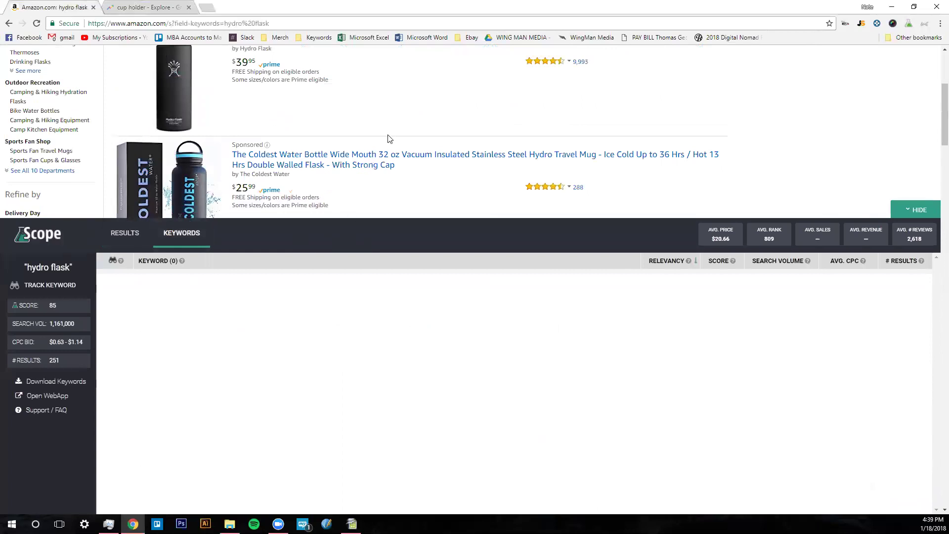
pyautogui.hotkey('alt', 'Left')
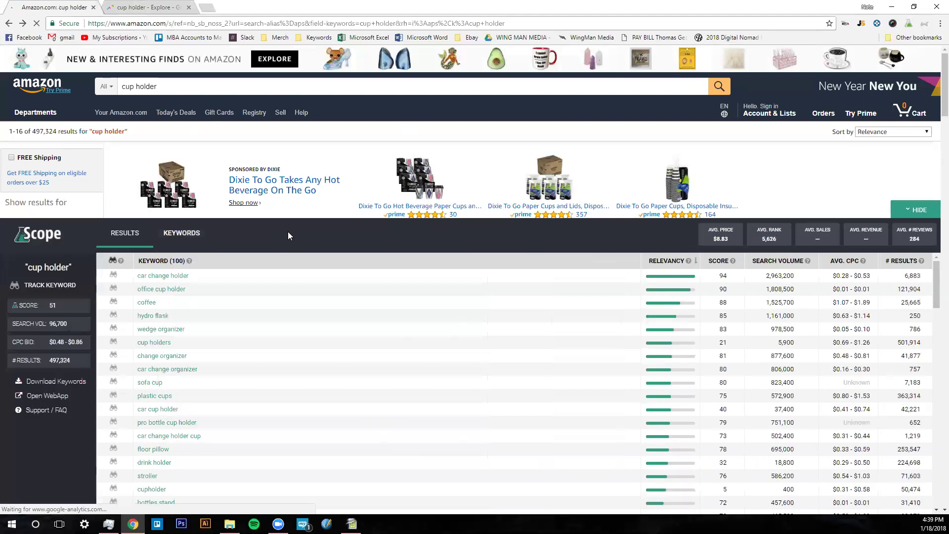
pyautogui.click(182, 233)
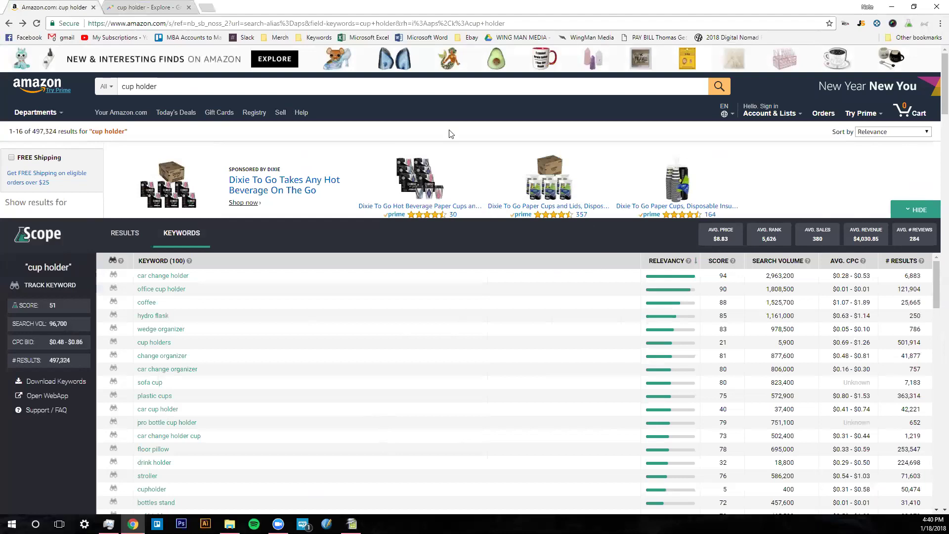
# Step: Open the Custom Accessories 92200 Large Plastic Cup Holders 2-pack from the cup holder search results
pyautogui.scroll(-3, 774, 164)
pyautogui.scroll(-5, 769, 168)
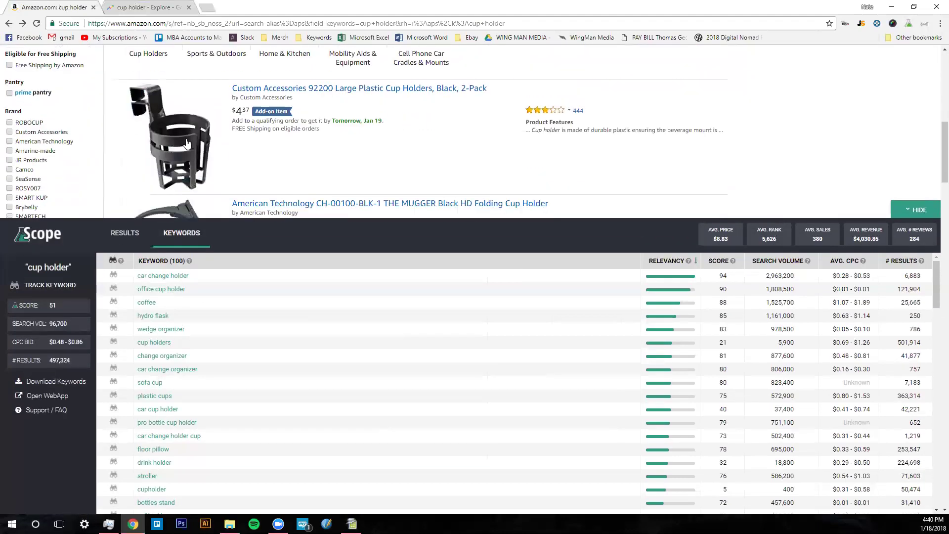
pyautogui.click(224, 122)
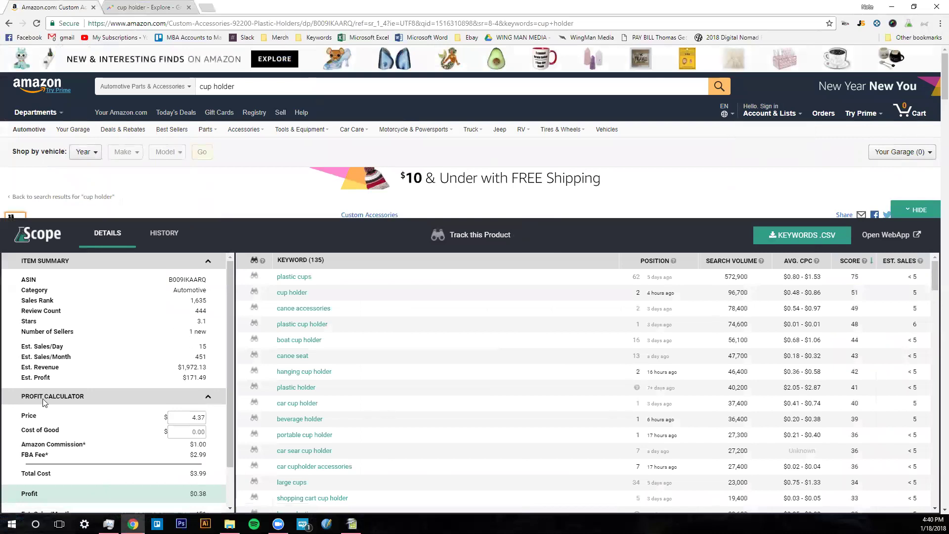
# Step: Set the cost of good to $0.10 in Scope's profit calculator for the plastic cup holder 2-pack
pyautogui.scroll(-4, 131, 401)
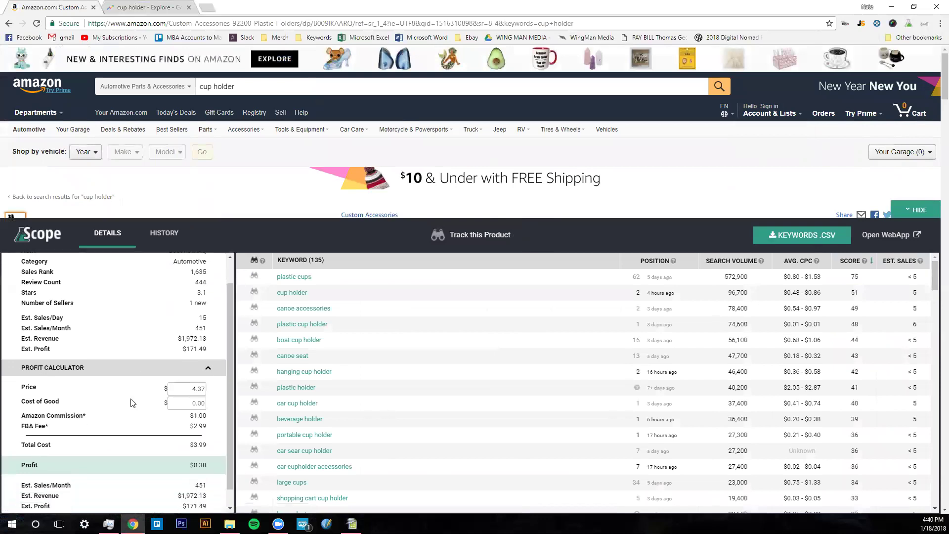
pyautogui.scroll(-1, 132, 404)
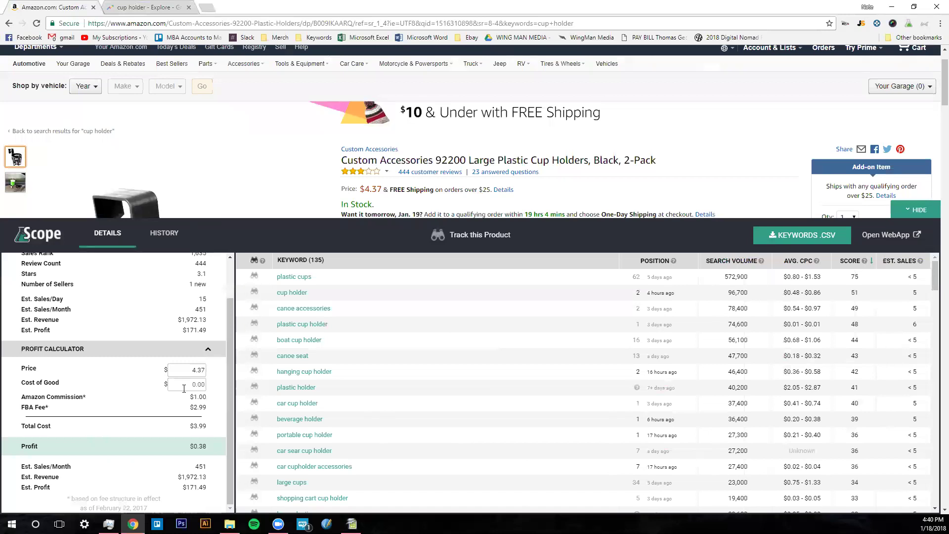
pyautogui.click(206, 383)
pyautogui.hotkey('ctrl', 'a')
pyautogui.write('10')
pyautogui.press('Home')
pyautogui.write('0.')
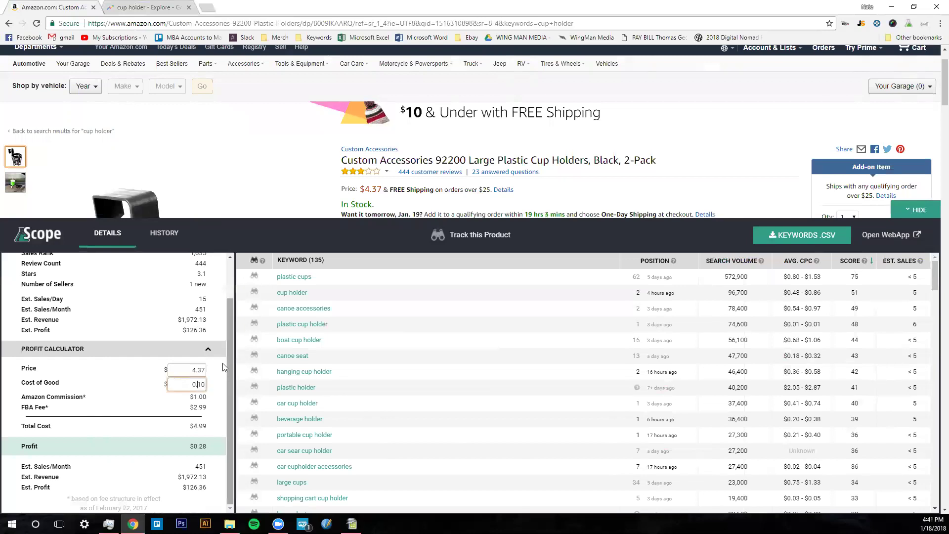
# Step: Examine the product's keyword list in Scope, covering position, search volume, average CPC, score and estimated sales
pyautogui.scroll(-4, 451, 368)
pyautogui.scroll(-6, 451, 368)
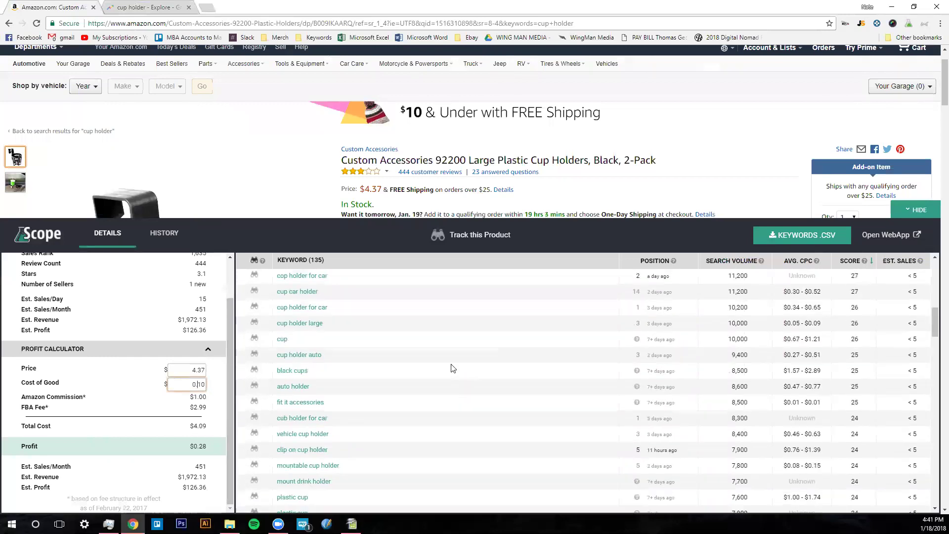
pyautogui.scroll(-6, 451, 368)
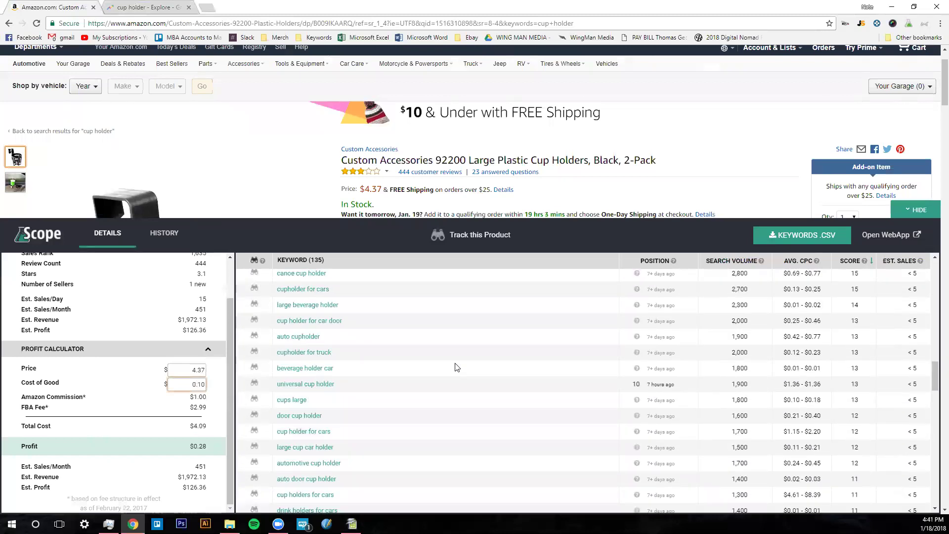
pyautogui.scroll(9, 457, 367)
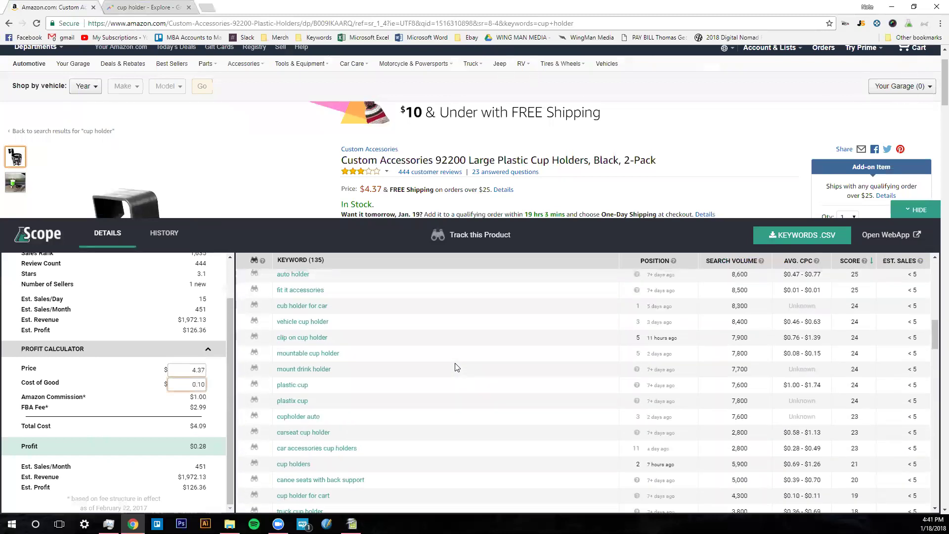
pyautogui.scroll(10, 457, 368)
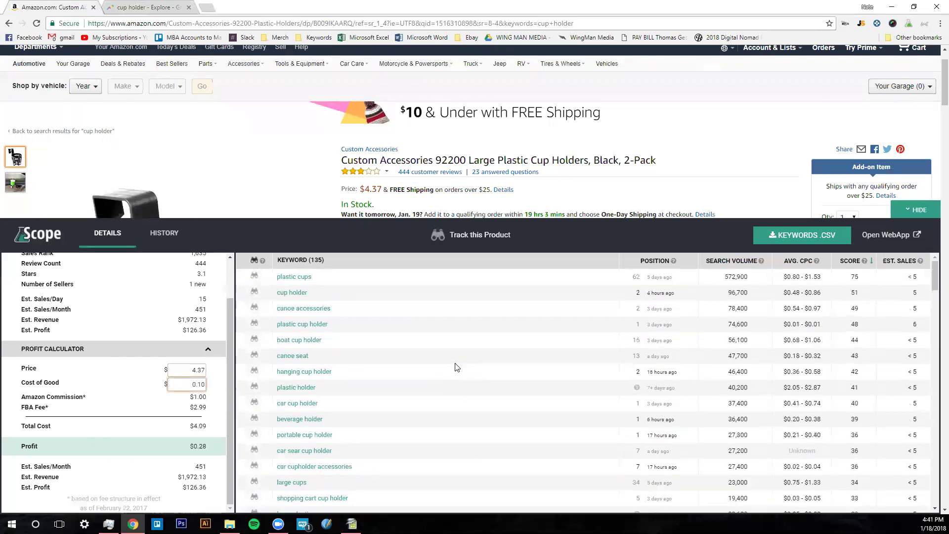
# Step: Check the product's price and sales rank history in Scope, and return to its details
pyautogui.scroll(1, 457, 368)
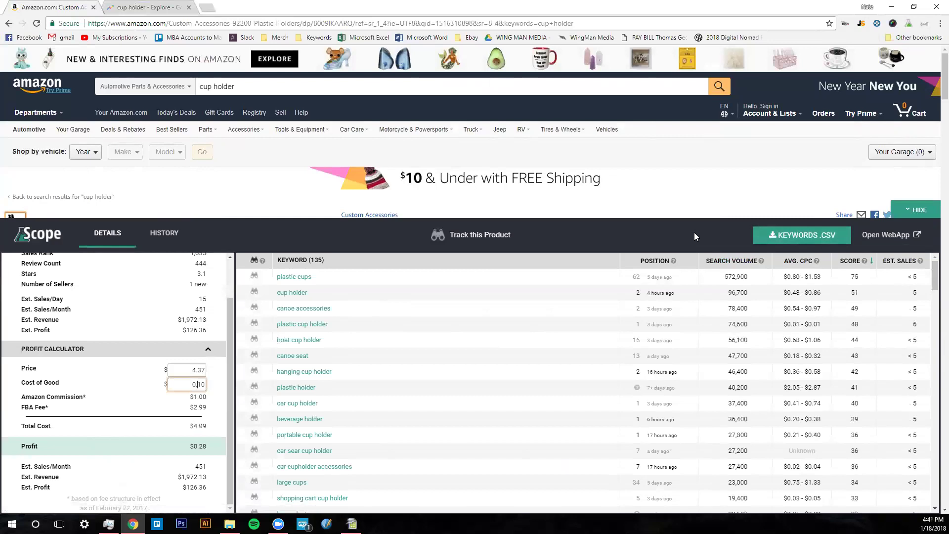
pyautogui.click(160, 237)
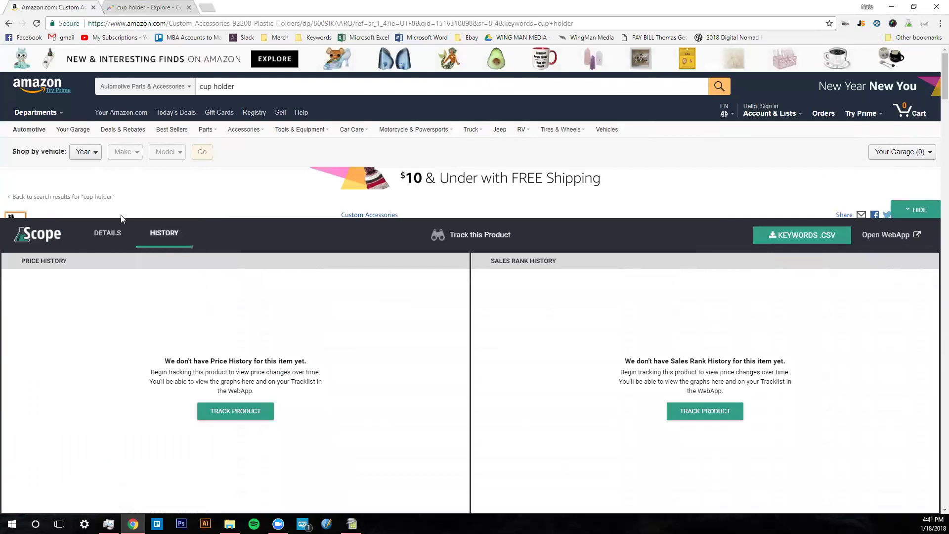
pyautogui.click(114, 243)
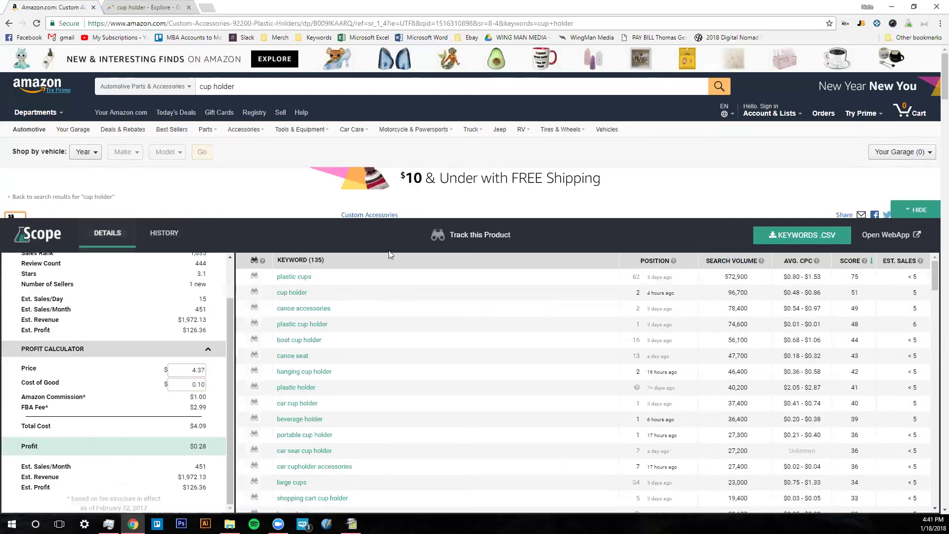